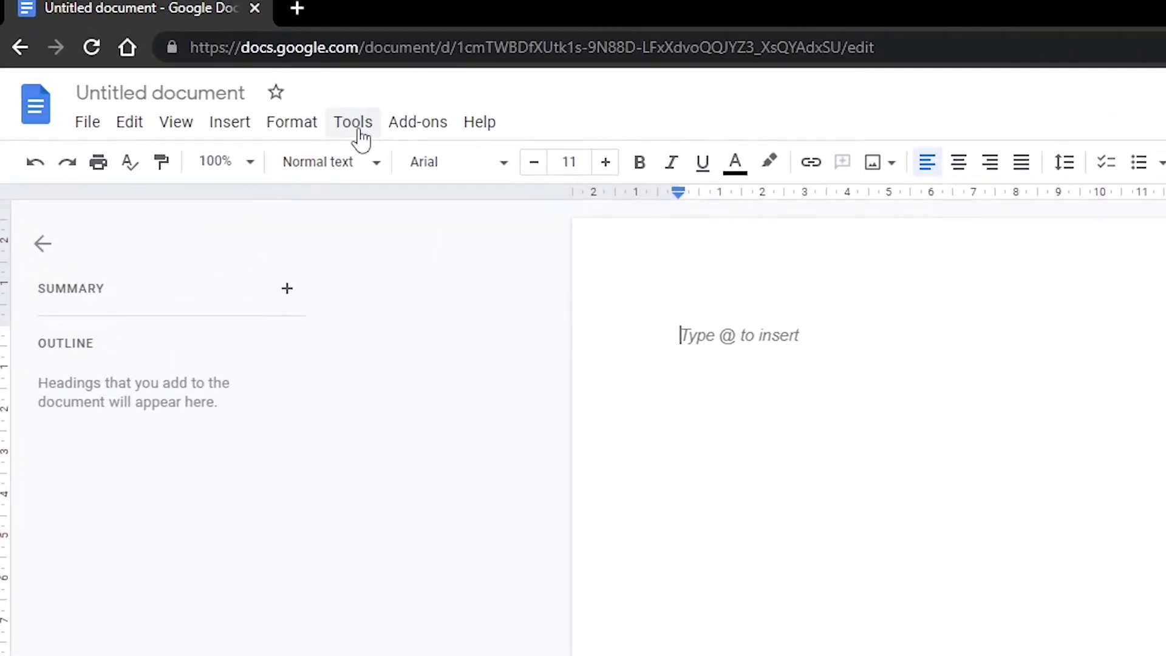
Open the voice typing tool and set its dictation language to বাংলা (বাংলাদেশ).
click(354, 123)
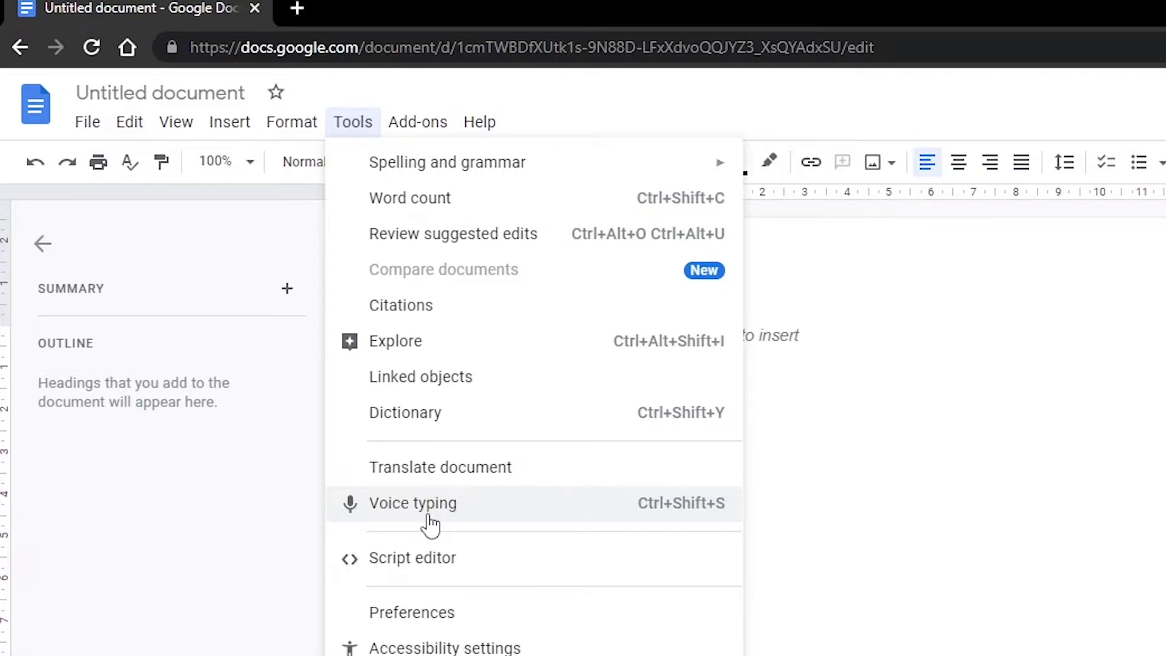
click(429, 515)
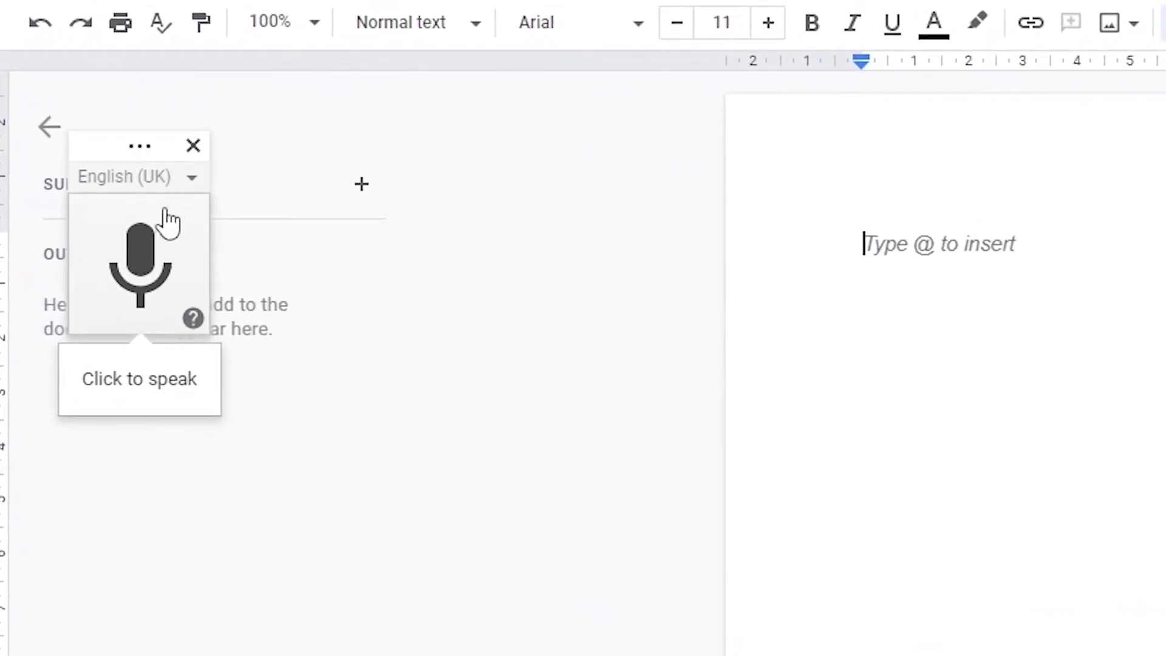
click(135, 176)
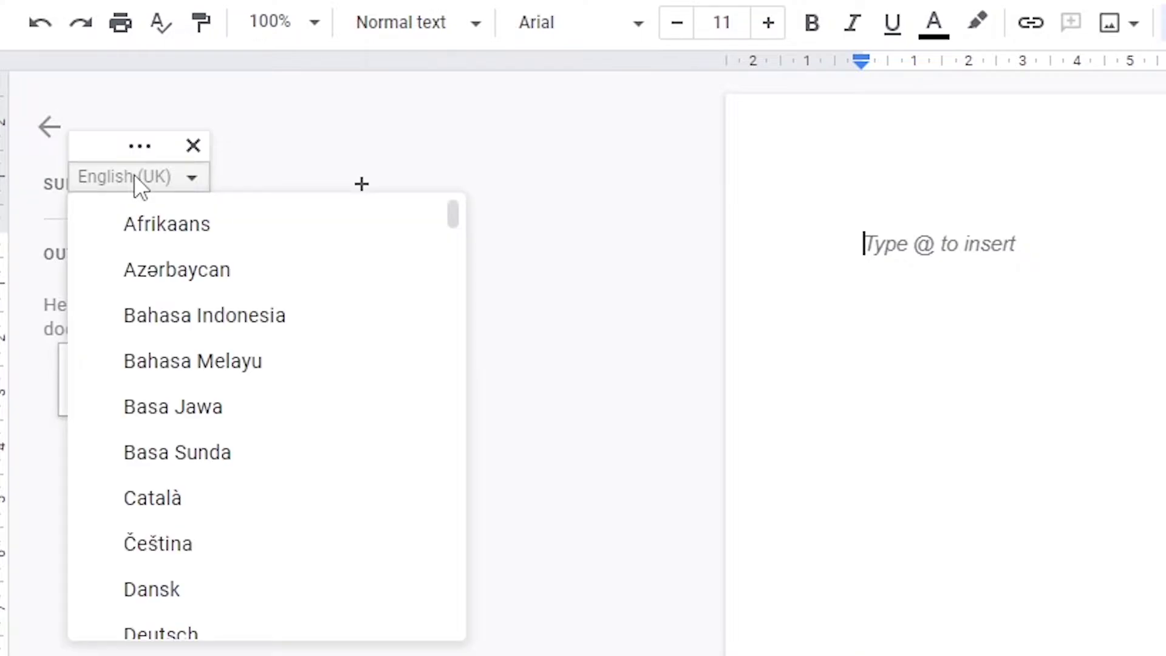
scroll(227, 461, down, 20)
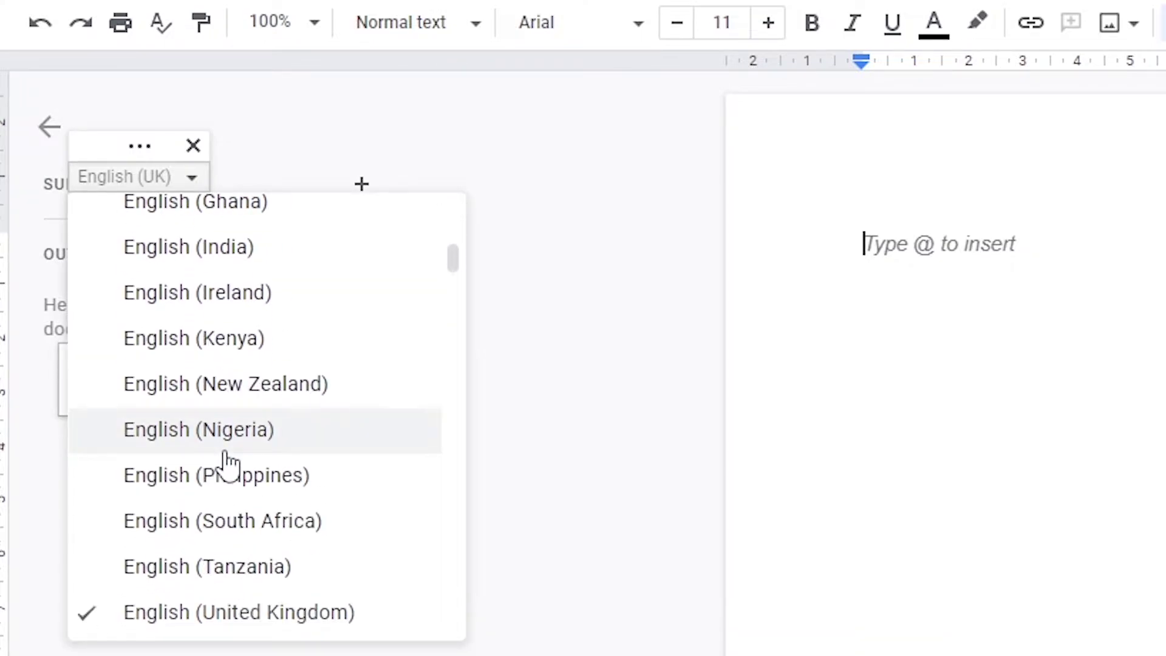
scroll(237, 461, down, 20)
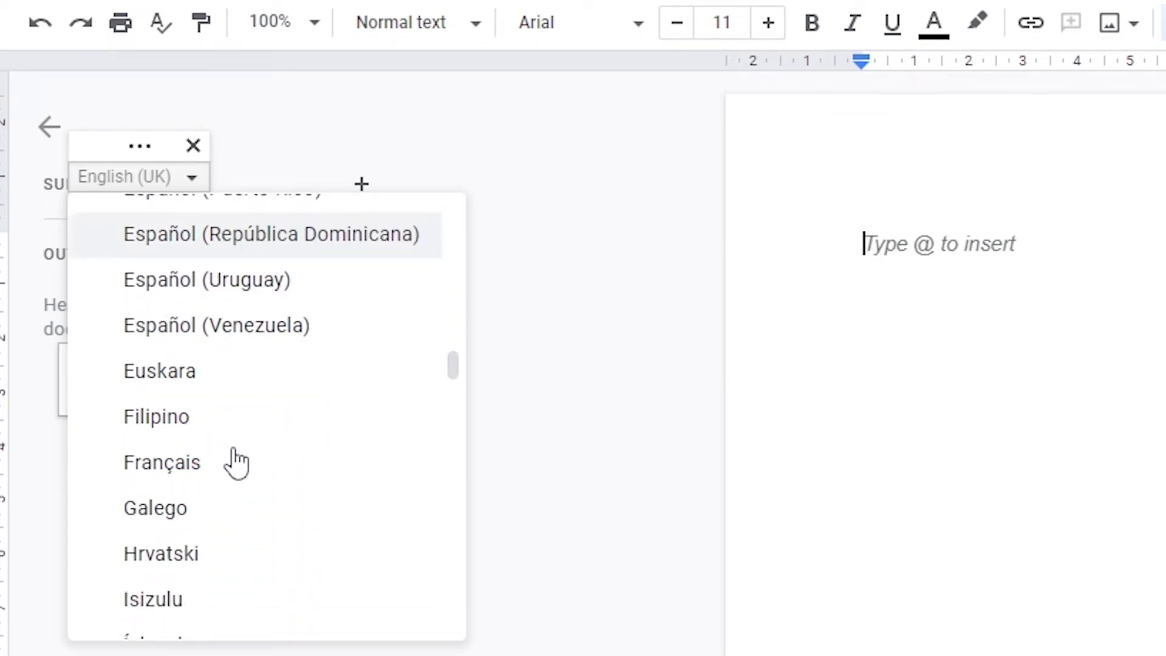
scroll(237, 462, down, 15)
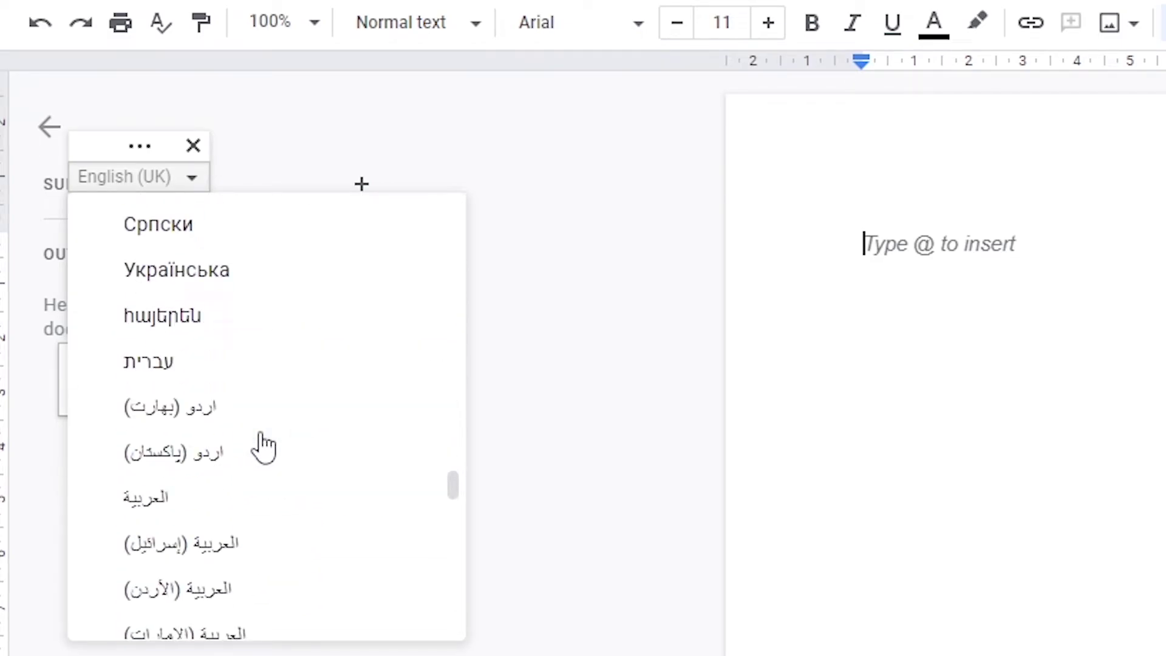
scroll(282, 426, down, 15)
scroll(283, 425, up, 20)
scroll(282, 425, up, 8)
scroll(286, 490, down, 15)
scroll(299, 471, up, 8)
scroll(299, 472, down, 15)
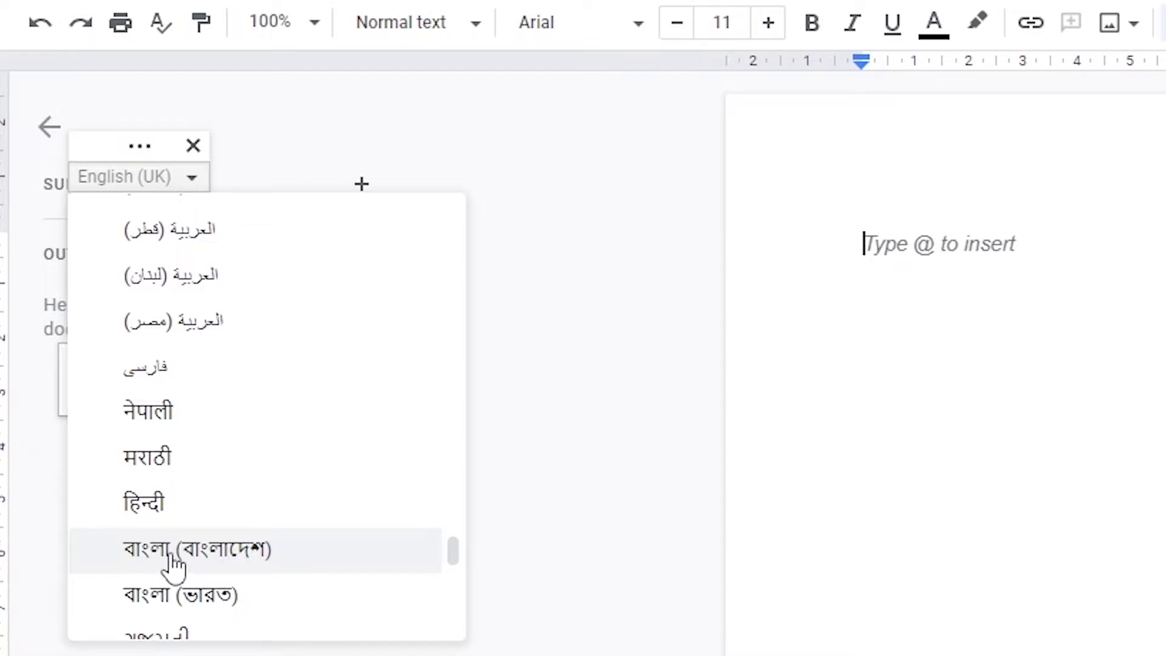
click(209, 571)
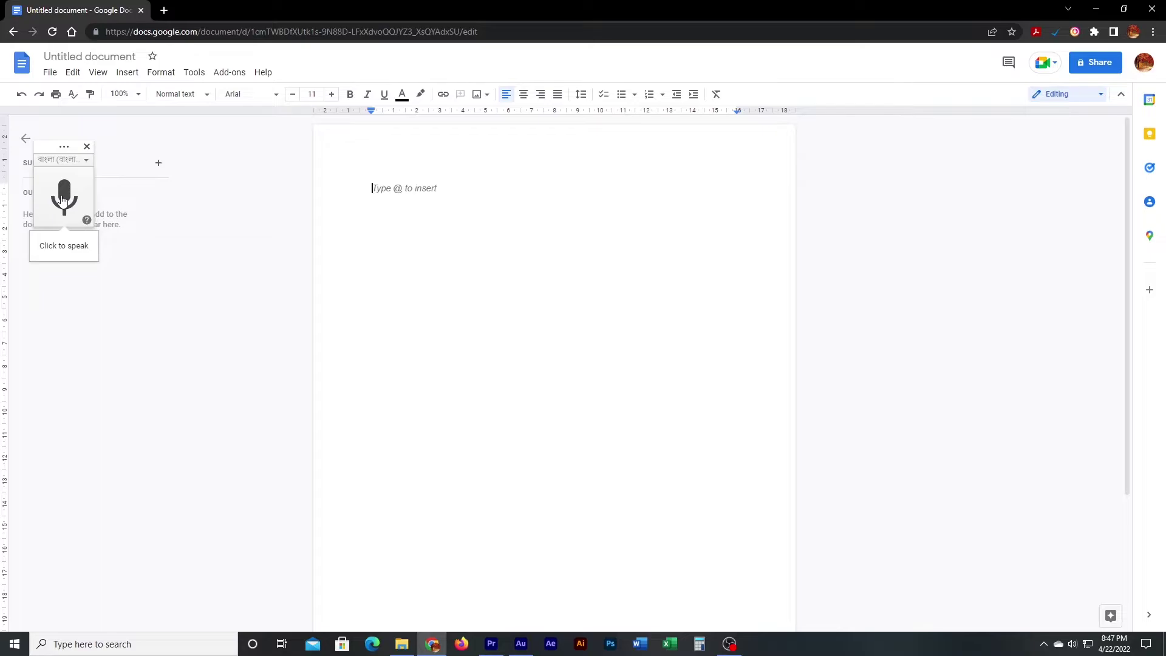
Dictate a Bangla paragraph in two passes, from "আসসালামুয়ালাইকুম যেহেতু আপনি আমার ভিডিও দেখছেন" to "উঠিয়ে ফেলব", stopping the microphone after each pass.
click(62, 198)
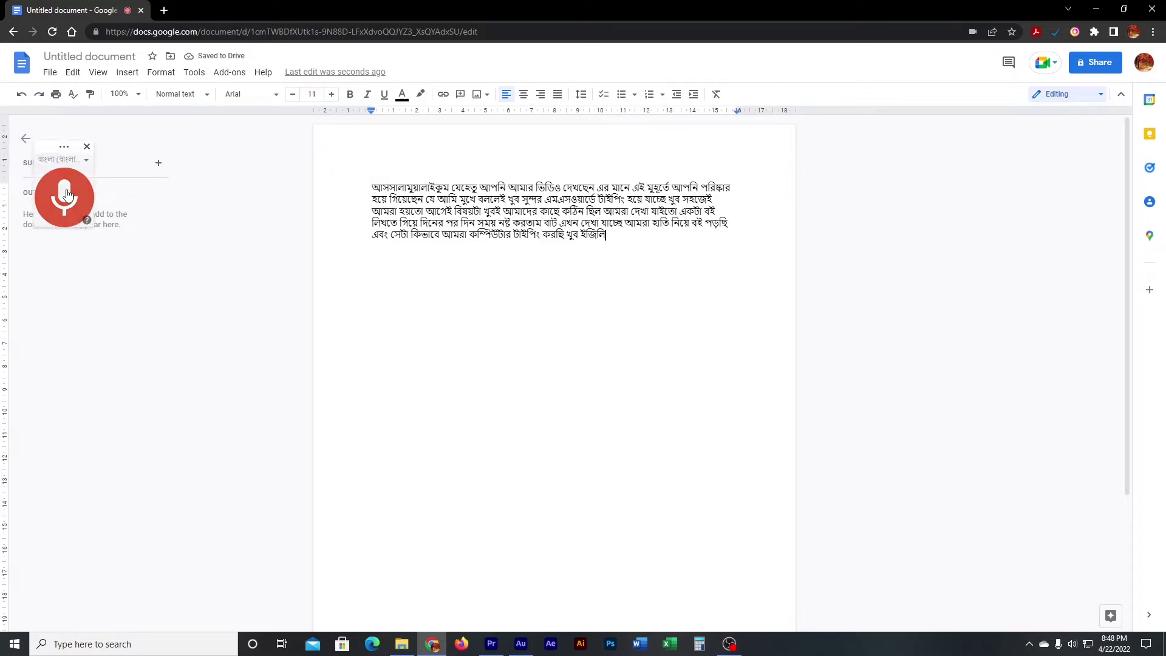
click(71, 194)
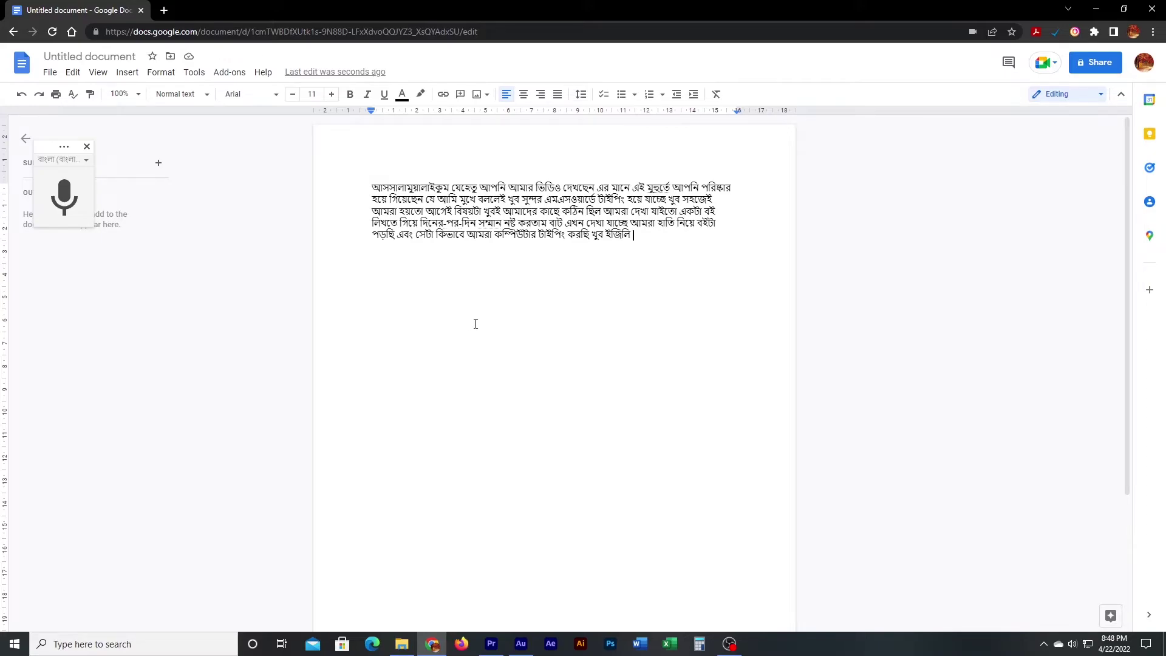
click(65, 195)
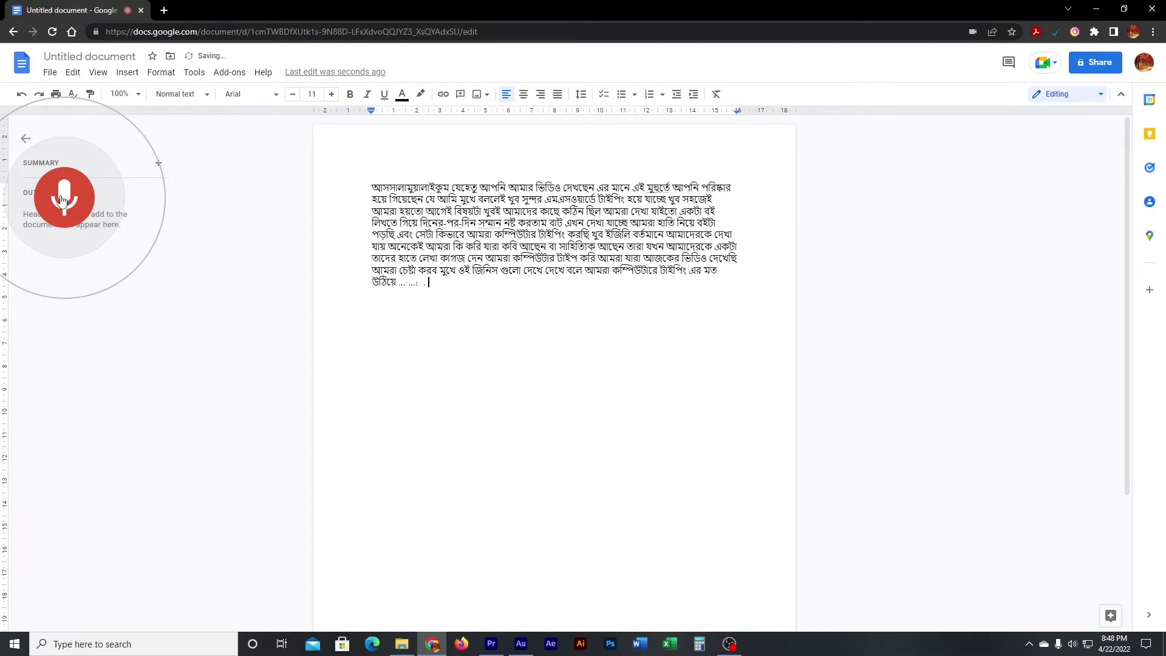
click(63, 200)
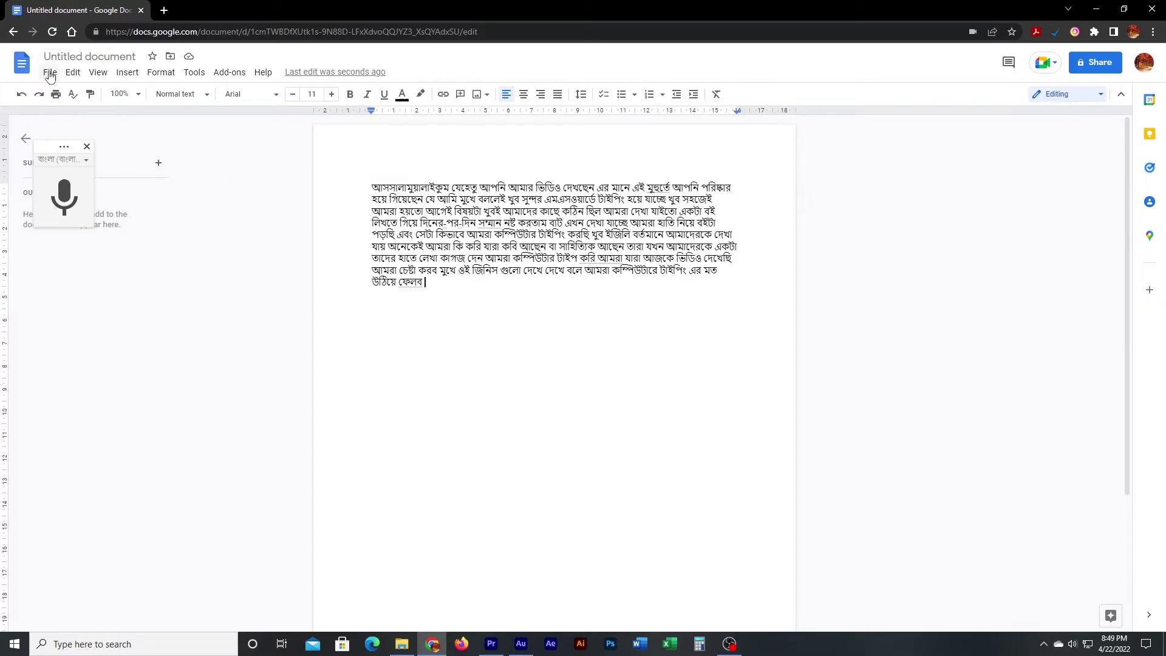
click(72, 72)
mouse_move(95, 74)
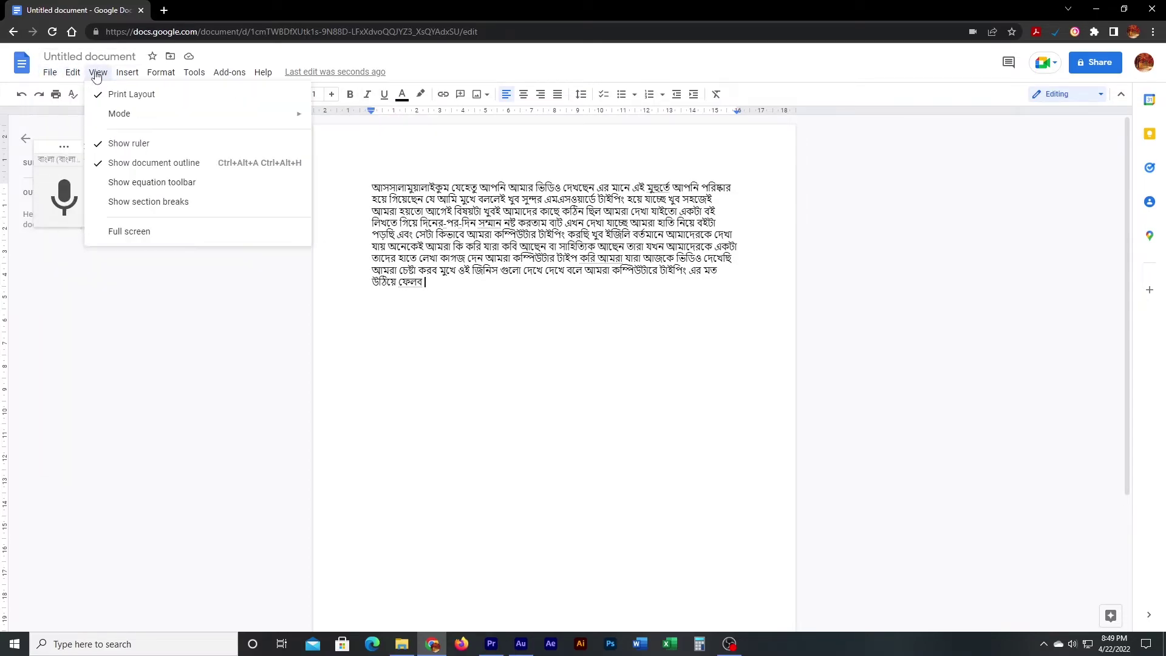
click(477, 332)
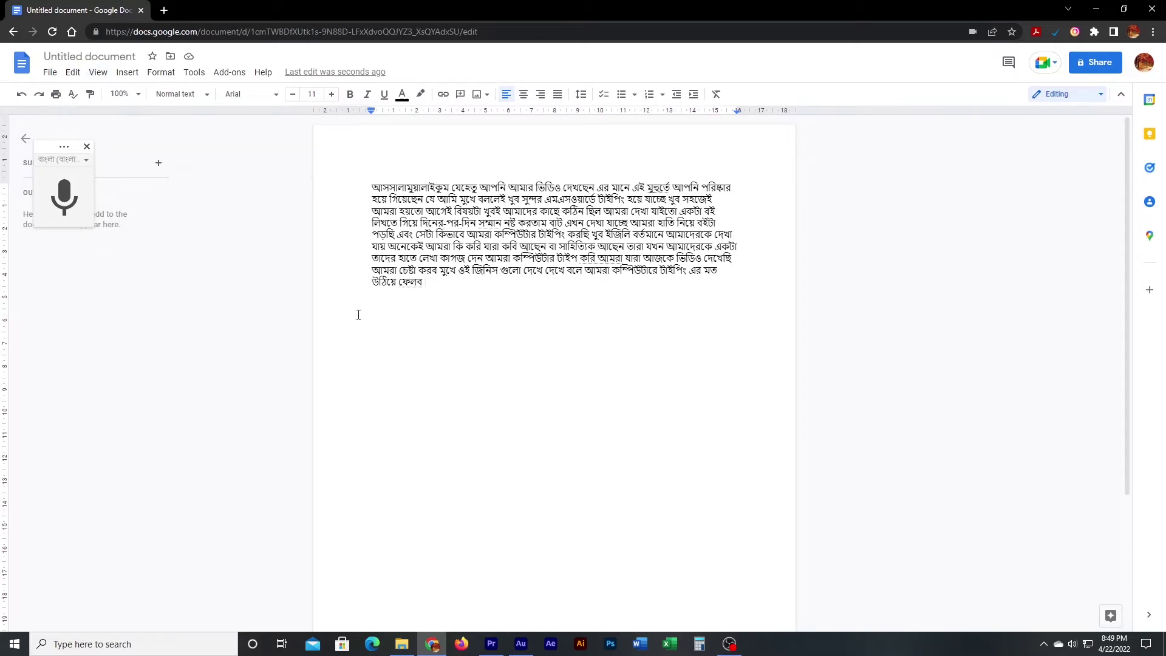
Select the entire dictated Bangla paragraph and copy it.
drag(351, 184, 466, 286)
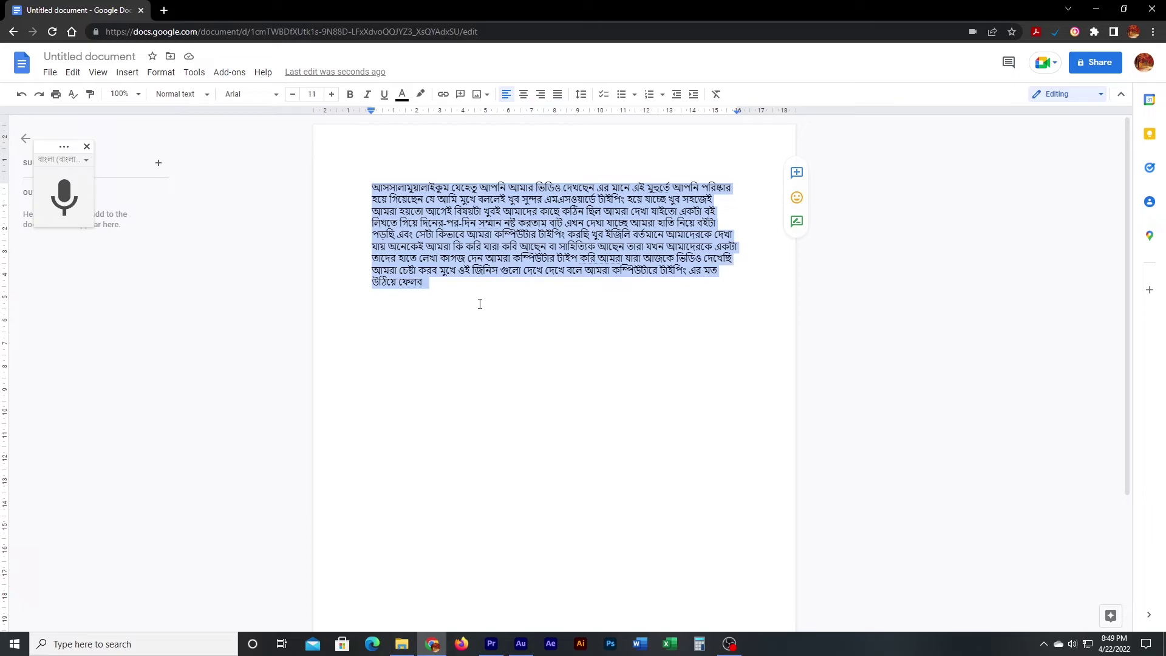
click(480, 304)
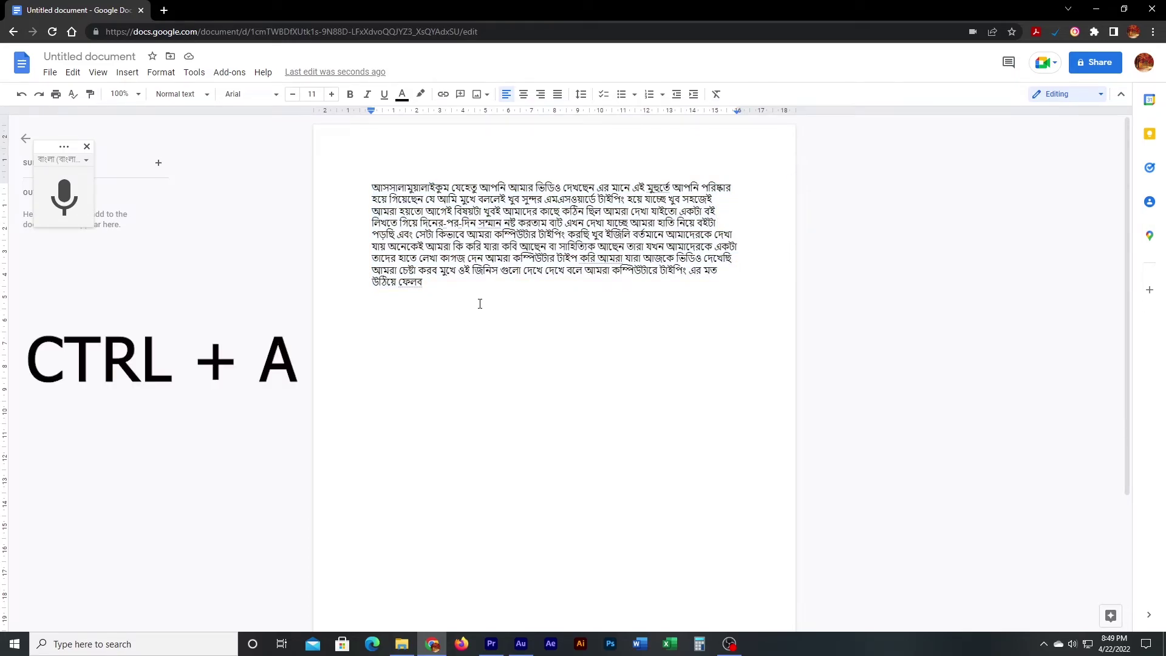
key(ctrl+a)
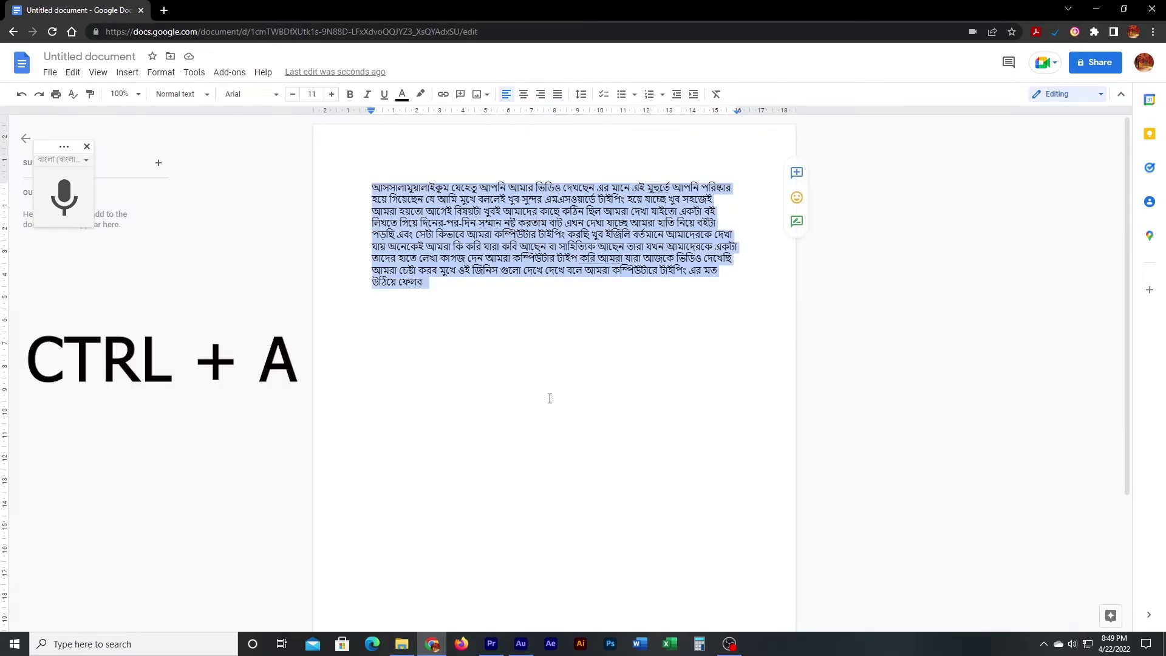
key(ctrl+c)
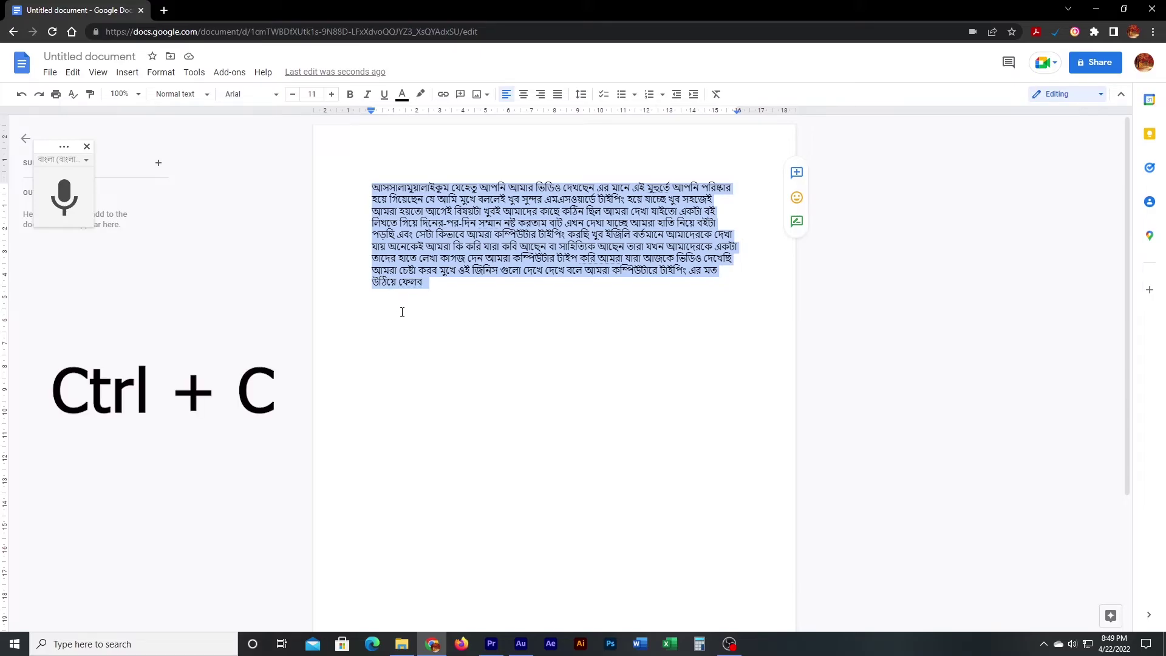
Switch to Microsoft Word, create a blank document and paste the copied Bangla paragraph into it.
click(642, 646)
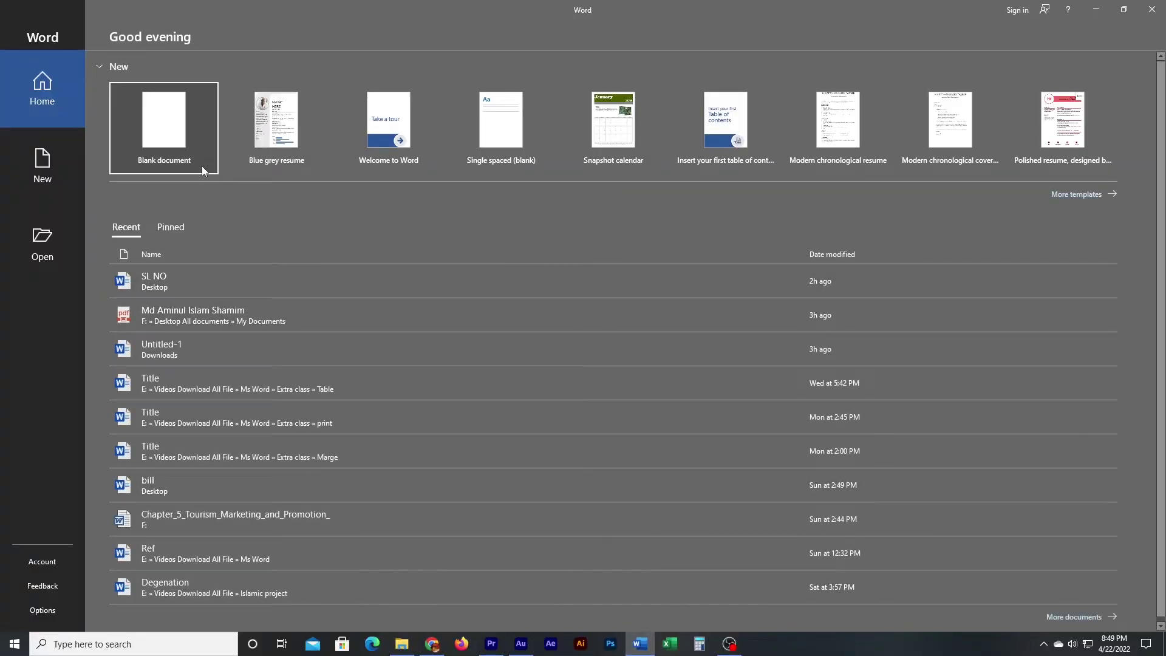
click(176, 134)
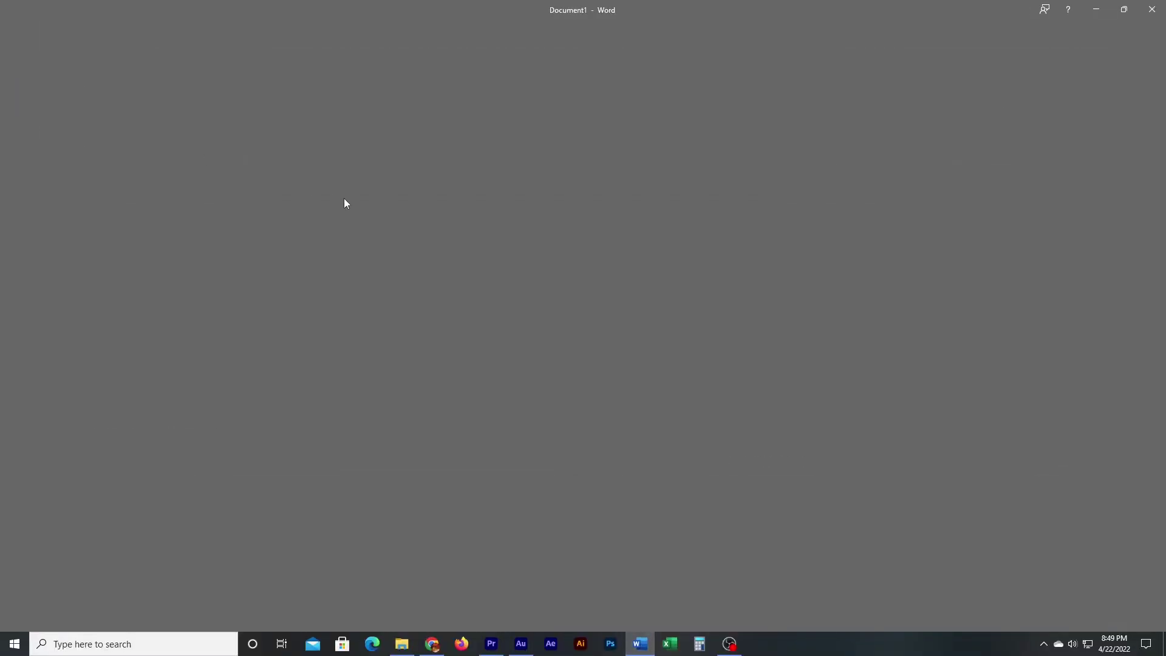
key(ctrl+v)
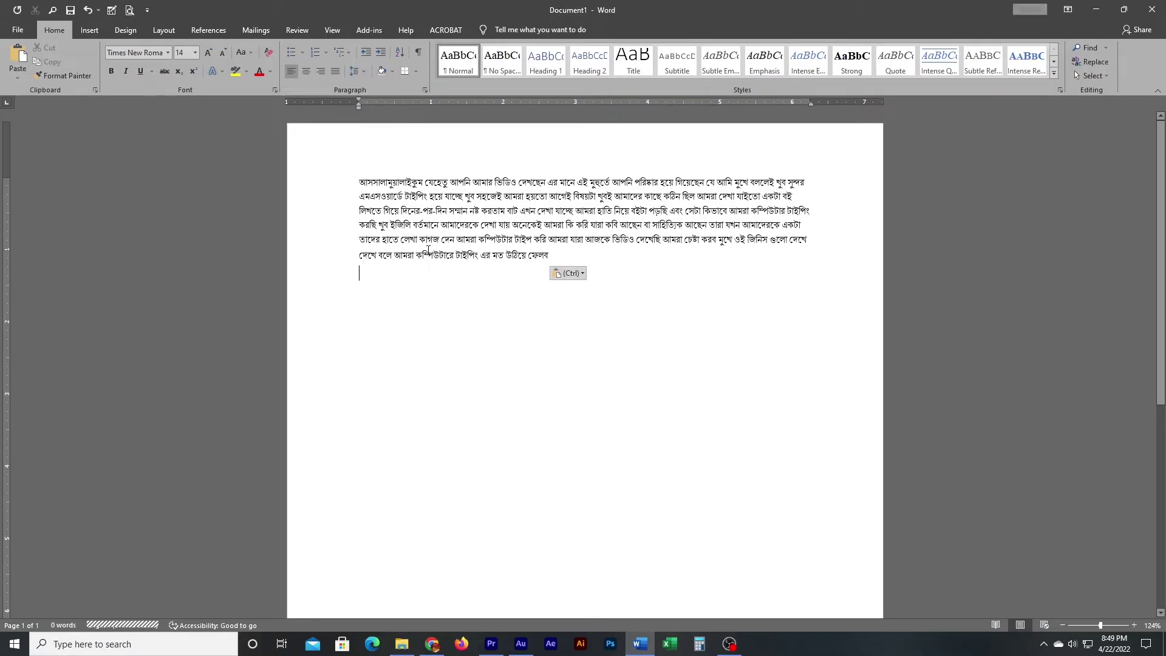
Enlarge the whole pasted paragraph to font size 22 and justify its alignment.
drag(322, 182, 338, 271)
click(208, 52)
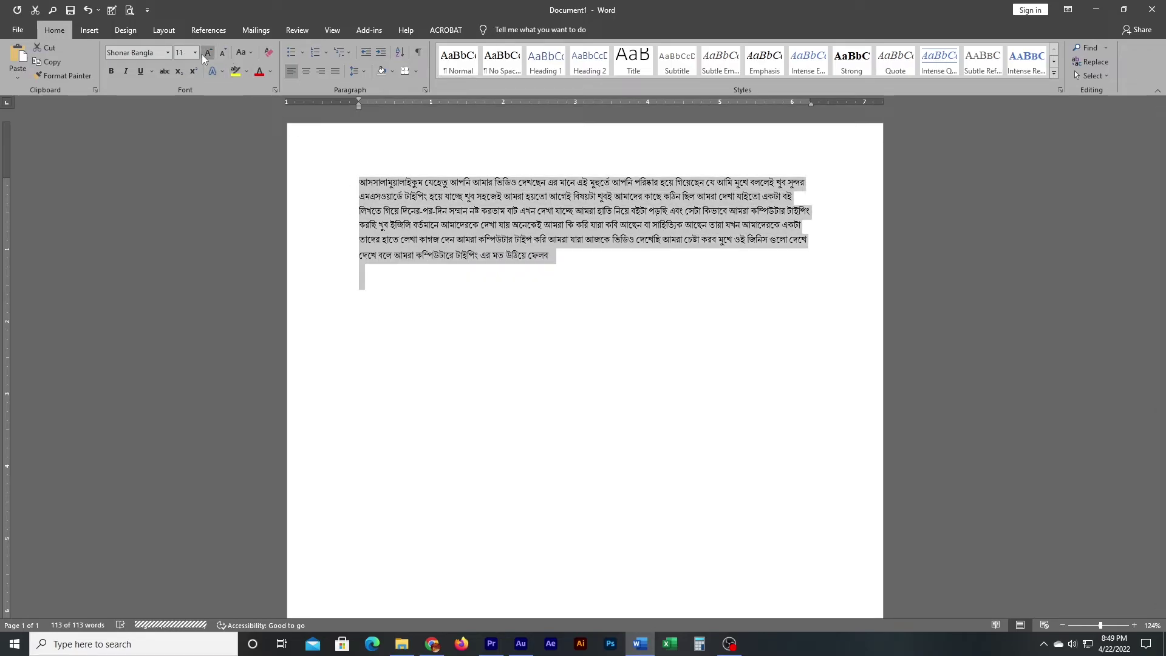
click(209, 53)
click(208, 53)
click(208, 53)
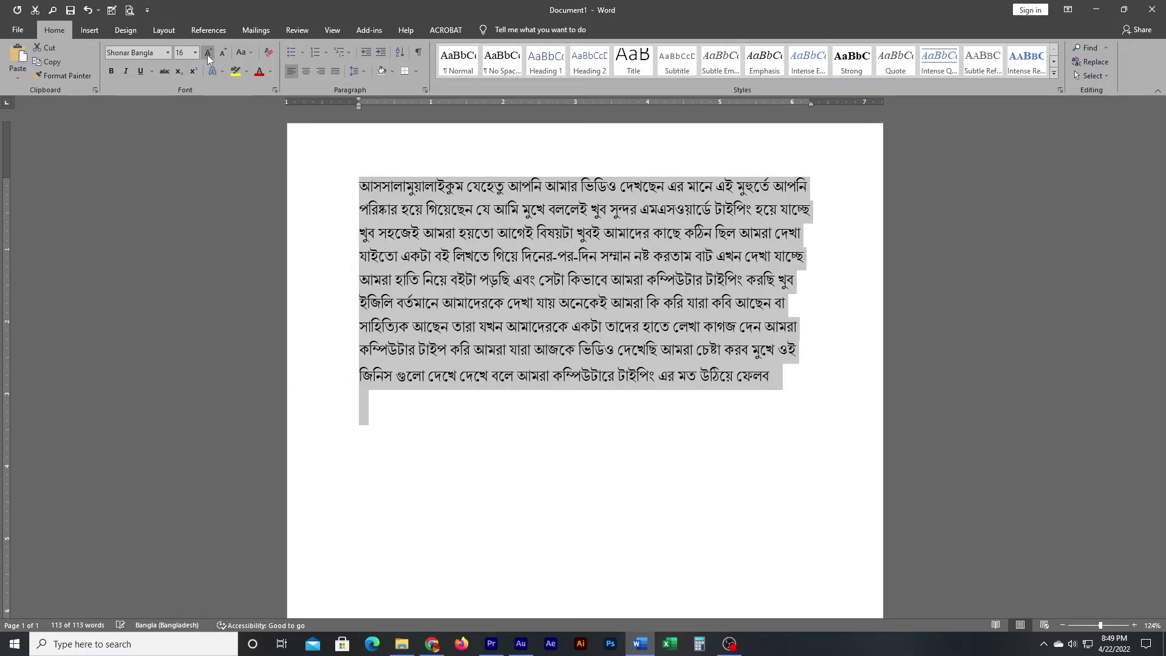
click(208, 53)
click(331, 72)
click(715, 355)
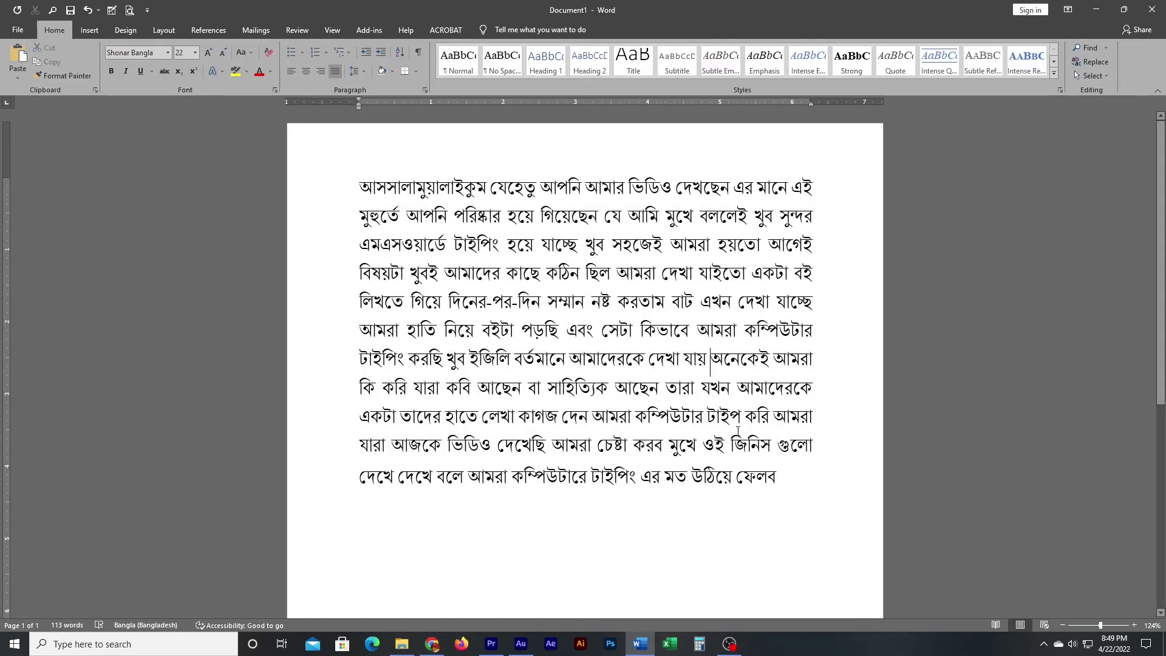